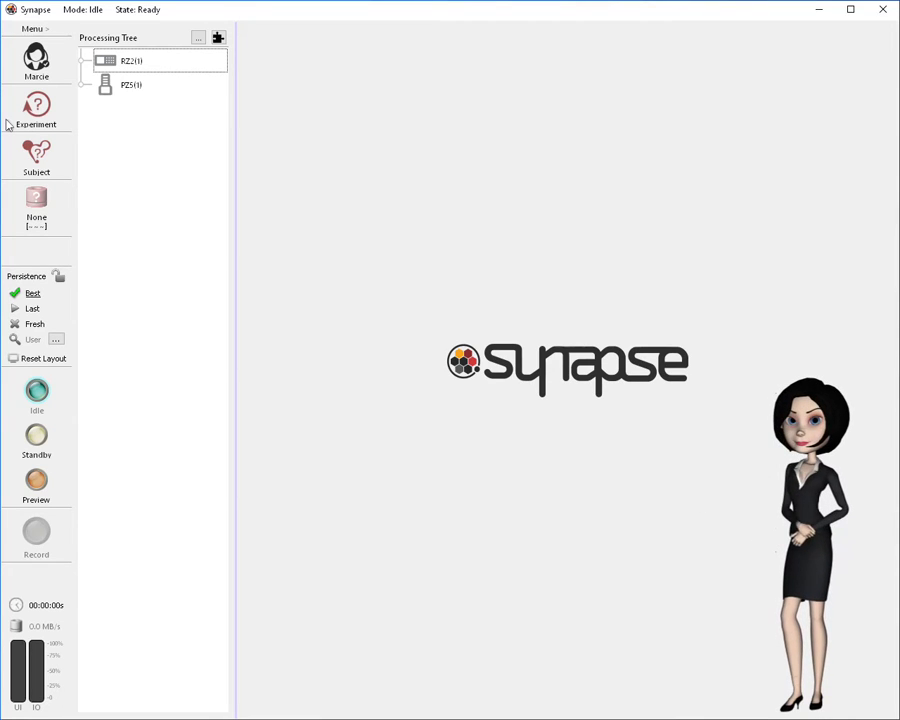
# Create and save a new experiment named EEG32 with the waveform icon, making it current.
pyautogui.click(38, 110)
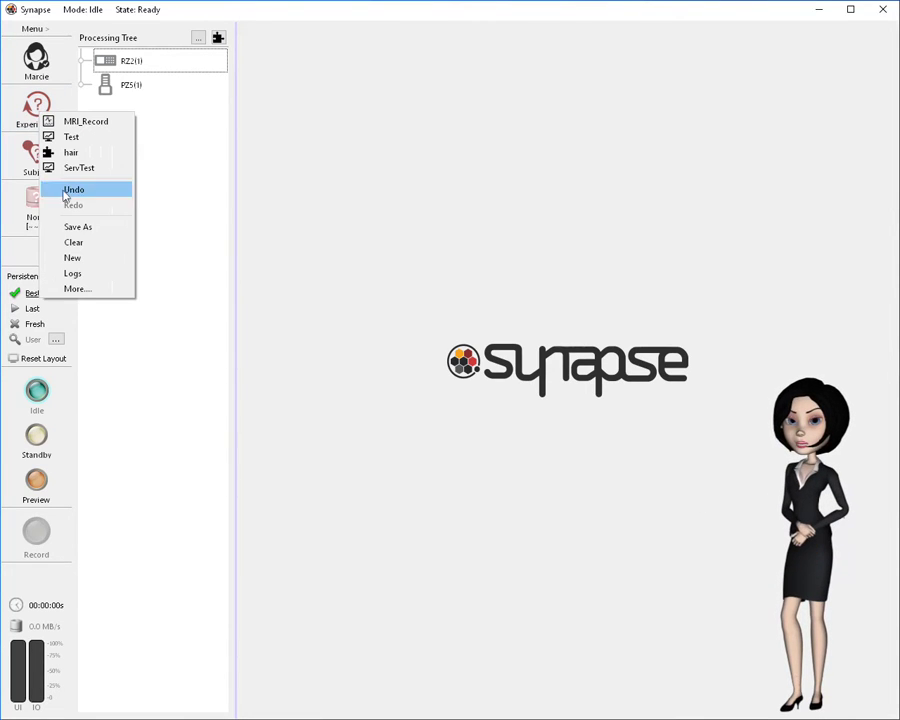
pyautogui.click(72, 257)
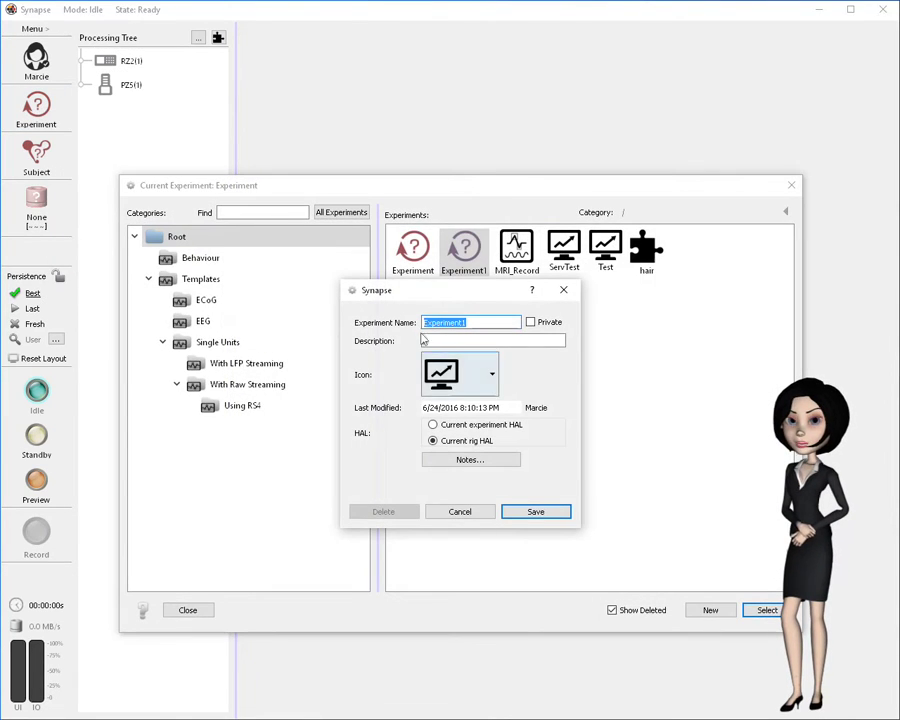
pyautogui.write('EEG32')
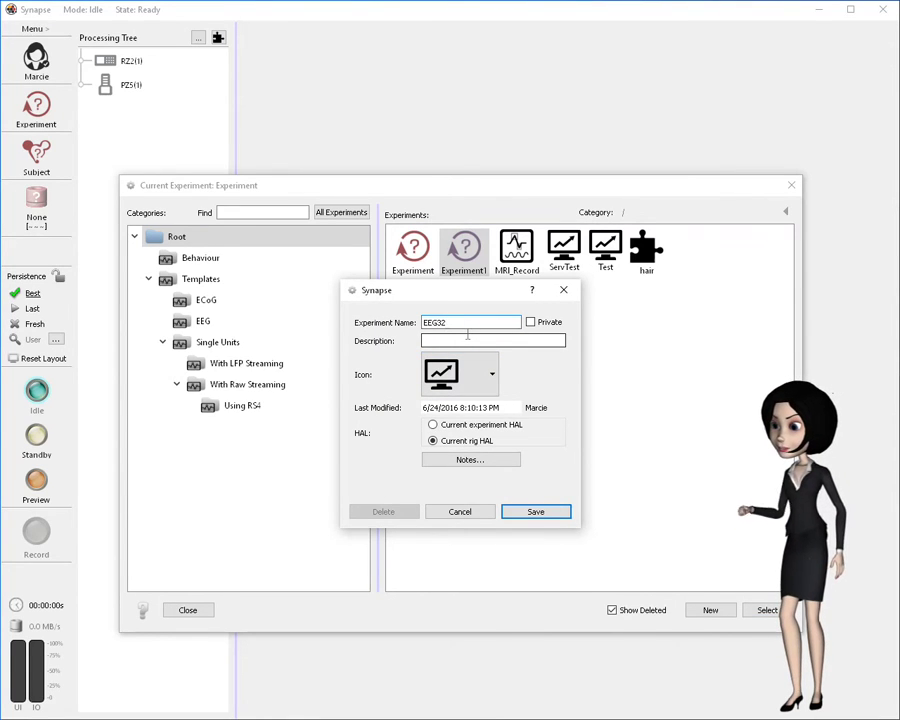
pyautogui.click(482, 378)
pyautogui.moveTo(490, 425); pyautogui.dragTo(495, 500)
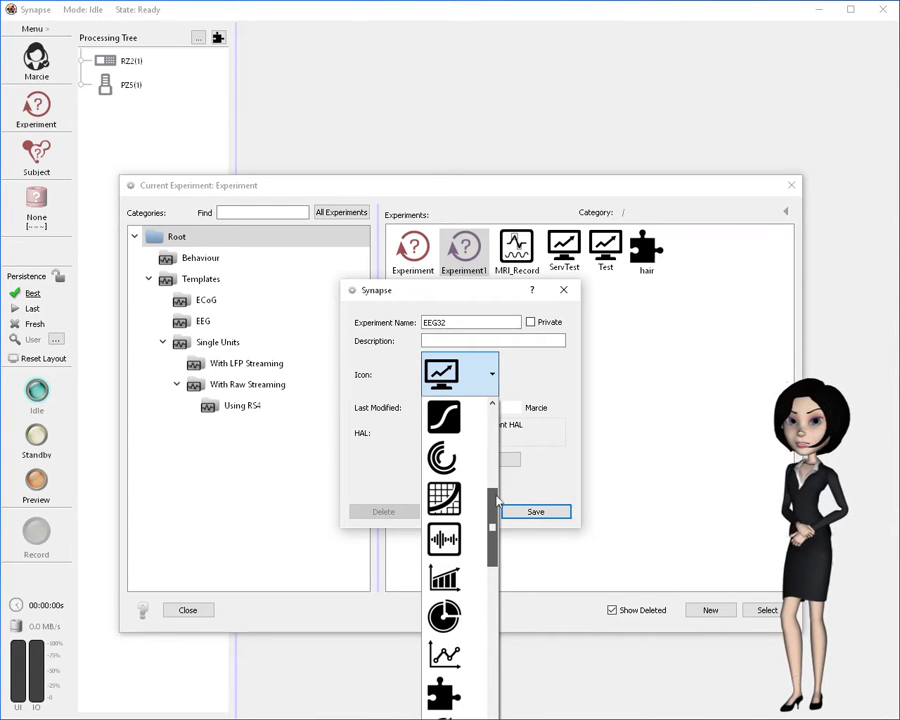
pyautogui.click(452, 540)
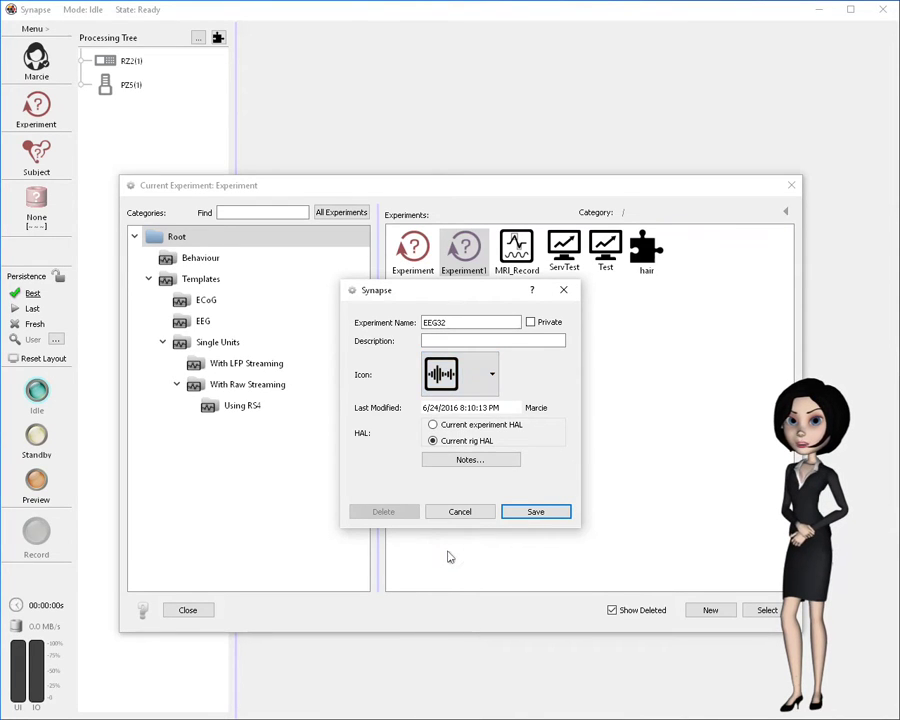
pyautogui.click(517, 510)
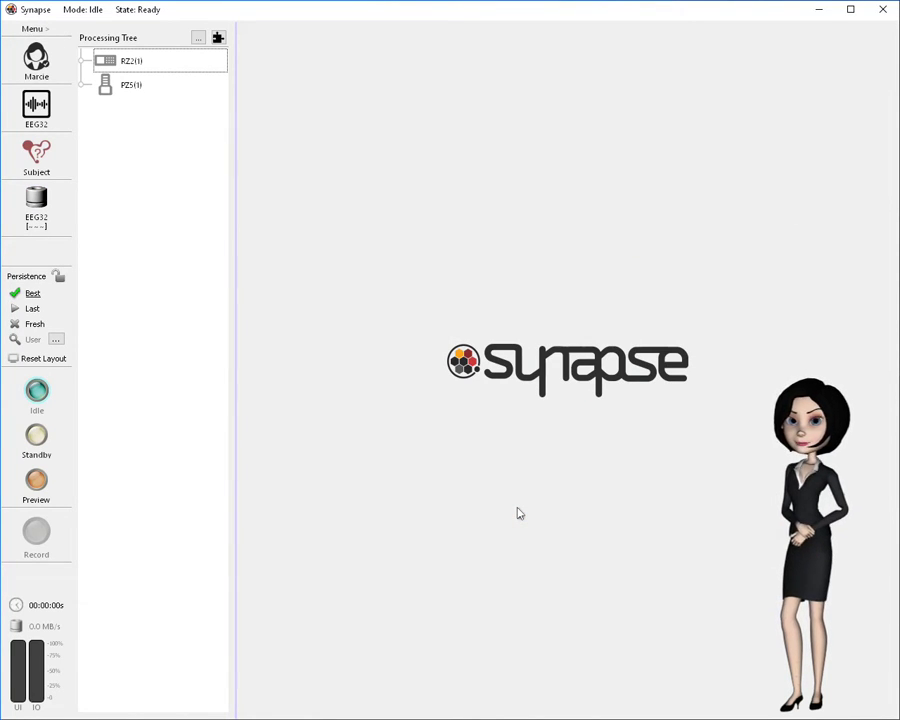
# Create a new subject with the subject's name and the head-silhouette icon, and make it current.
pyautogui.click(28, 165)
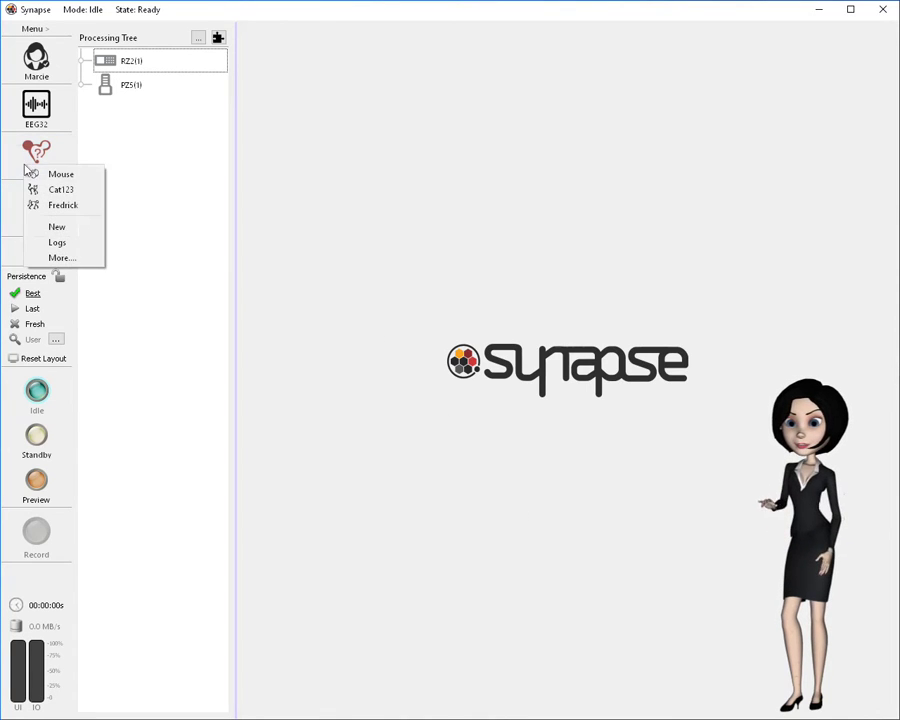
pyautogui.click(52, 229)
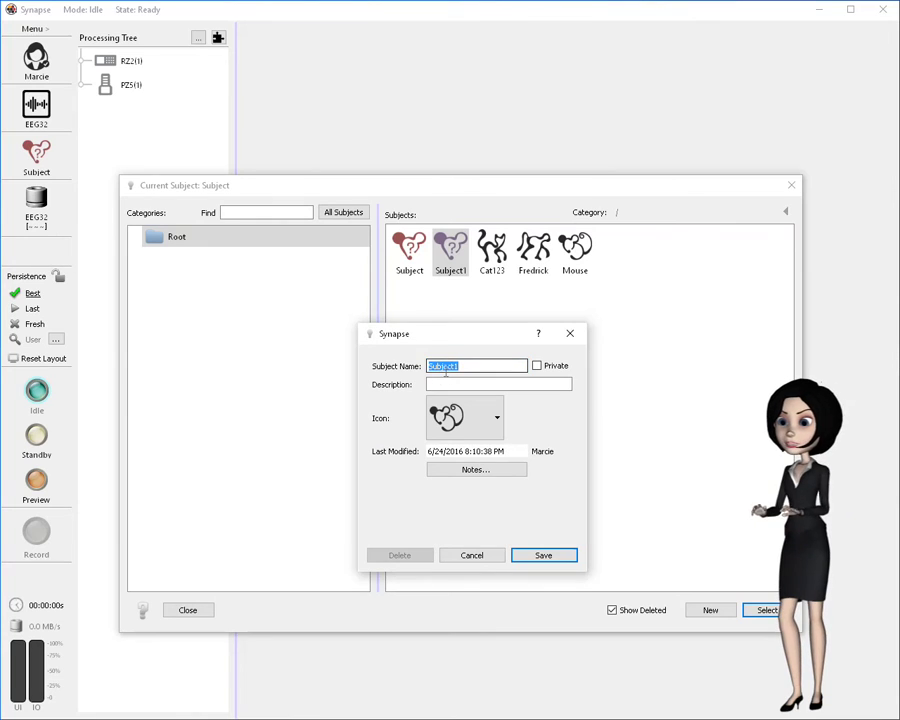
pyautogui.write('Mark')
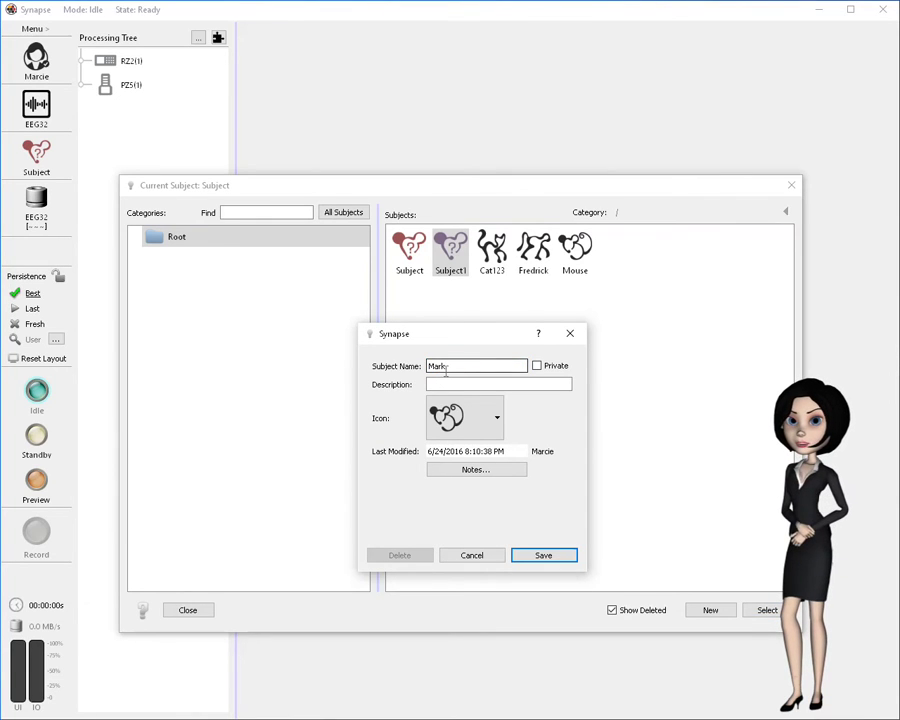
pyautogui.click(496, 418)
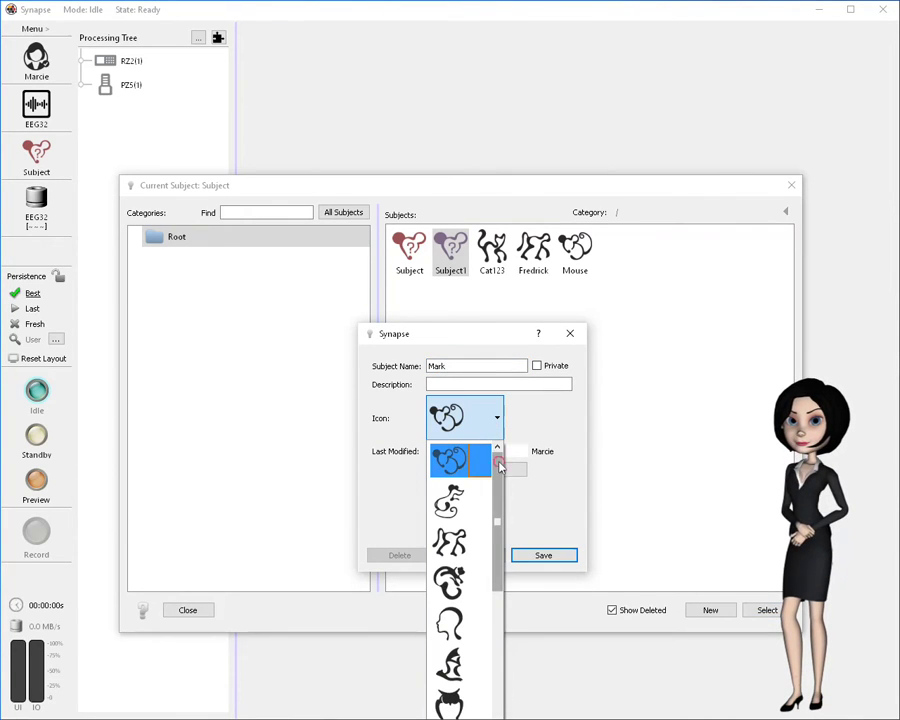
pyautogui.scroll(-2, 494, 532)
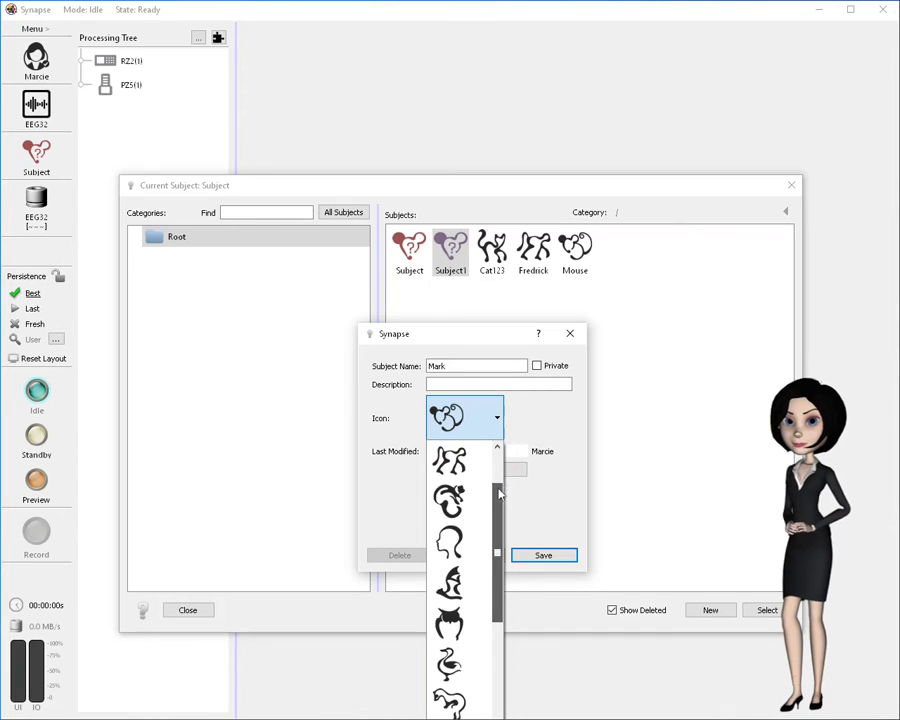
pyautogui.click(463, 540)
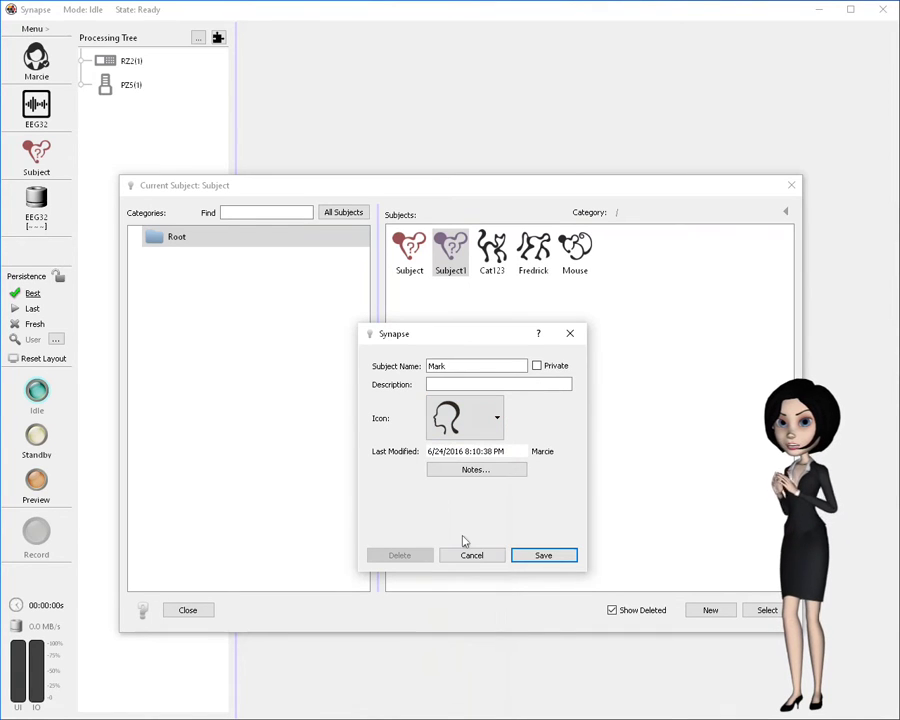
pyautogui.click(519, 558)
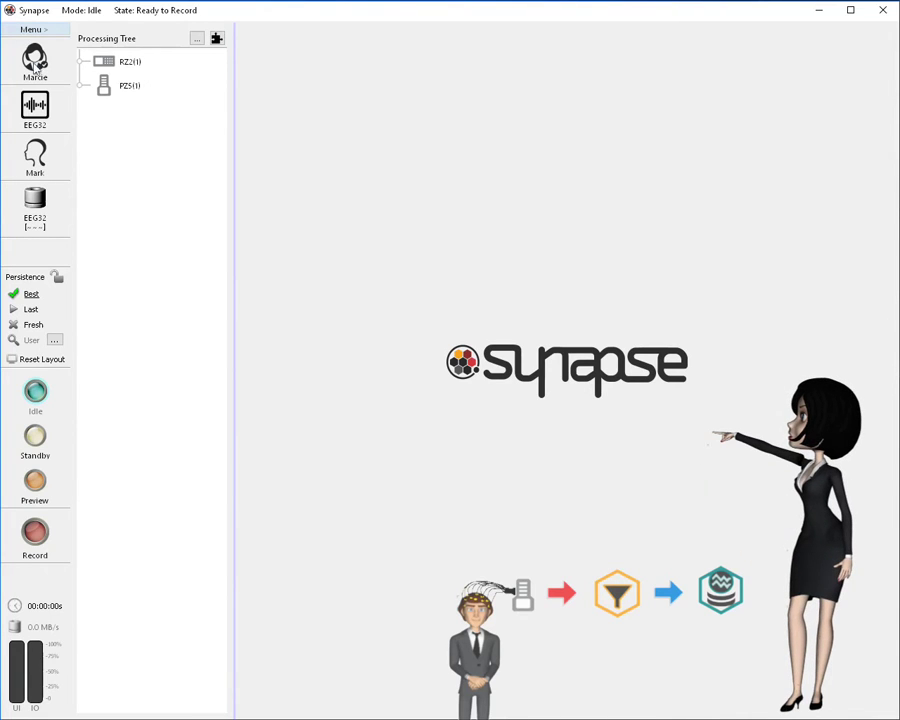
# Commit PZ5(1) with 32 channels and the EEG base type (750 Hz, Shared reference).
pyautogui.click(133, 88)
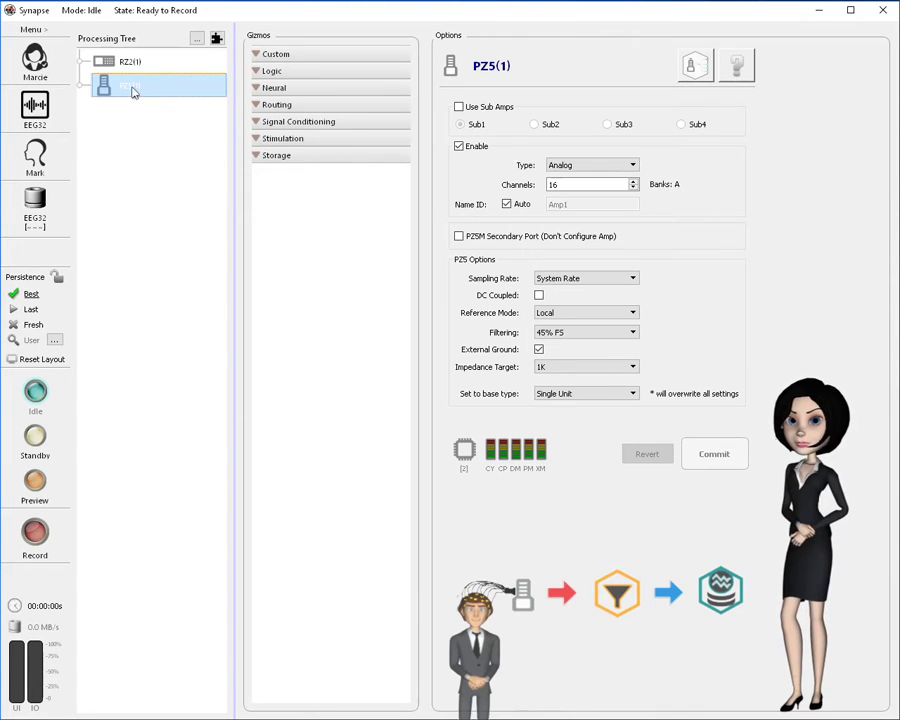
pyautogui.click(589, 187)
pyautogui.doubleClick(589, 187)
pyautogui.write('32')
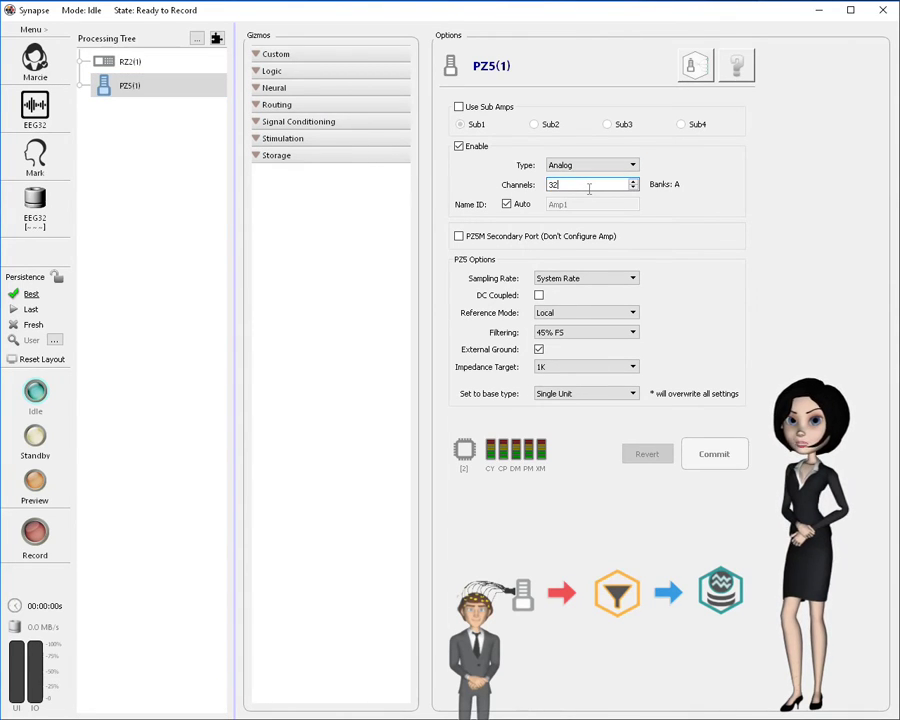
pyautogui.click(631, 396)
pyautogui.click(622, 416)
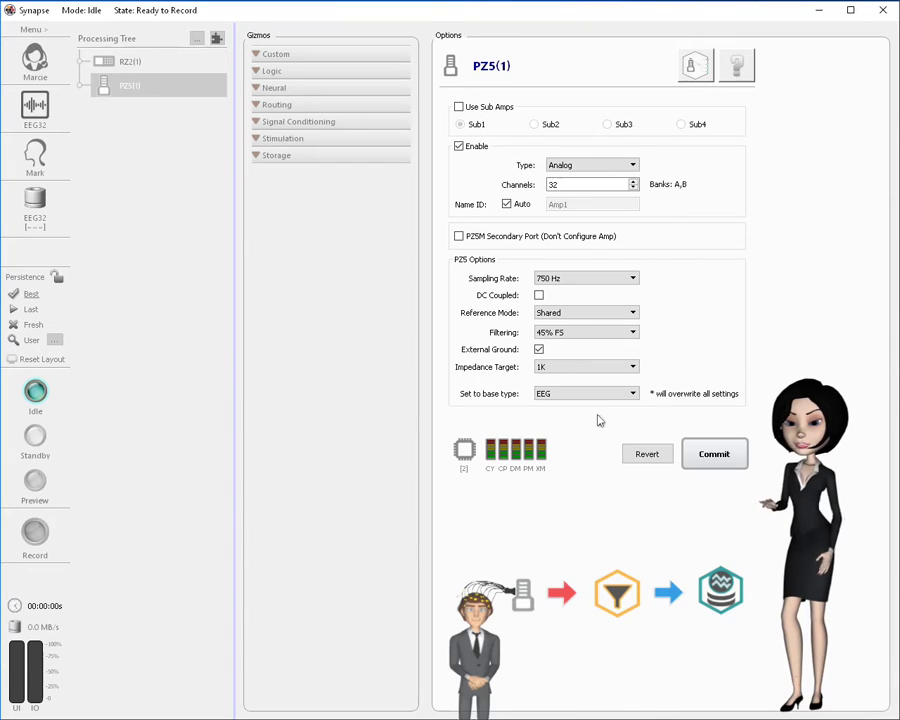
pyautogui.click(721, 457)
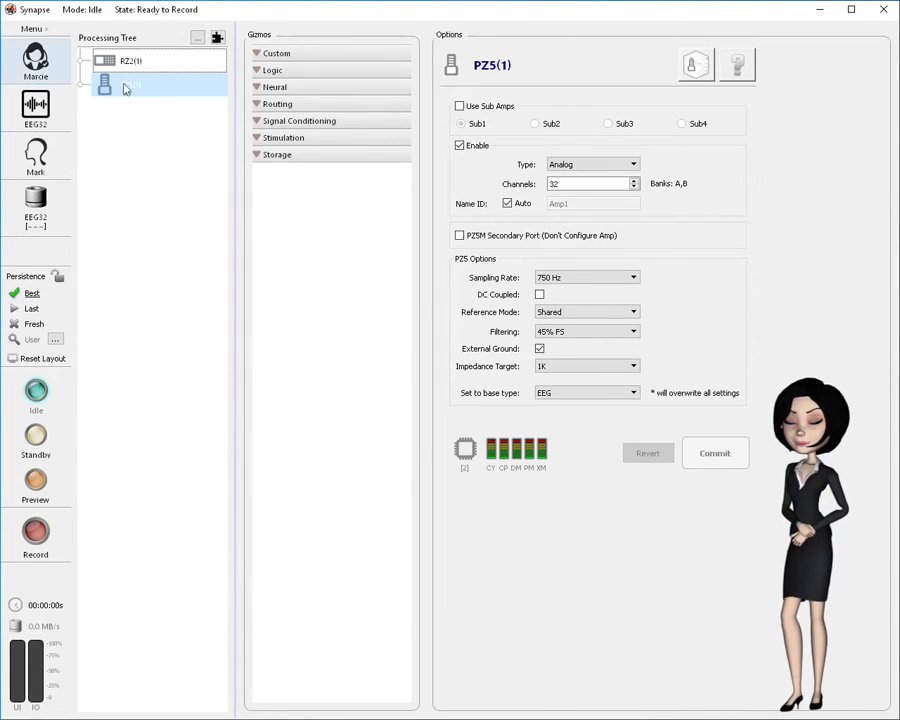
# Enable Processing Strip in the program Preferences and confirm.
pyautogui.click(34, 28)
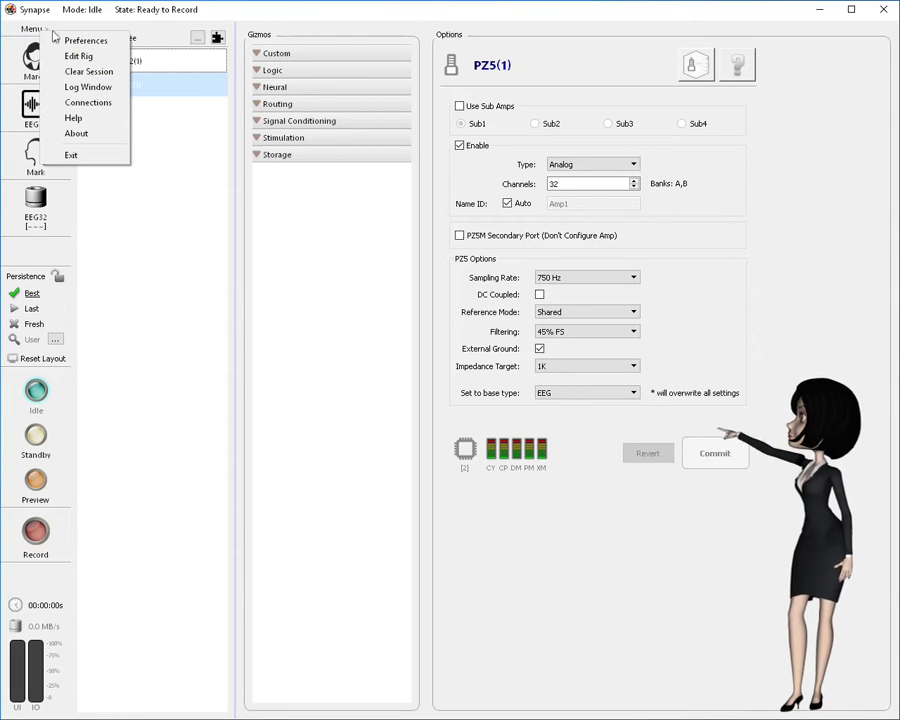
pyautogui.click(64, 40)
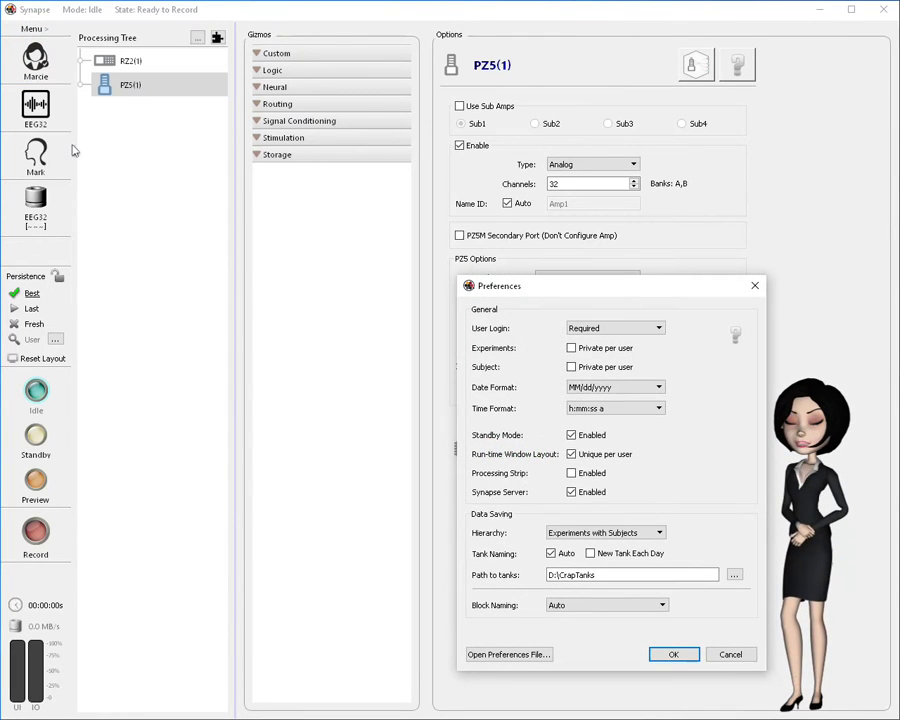
pyautogui.click(572, 474)
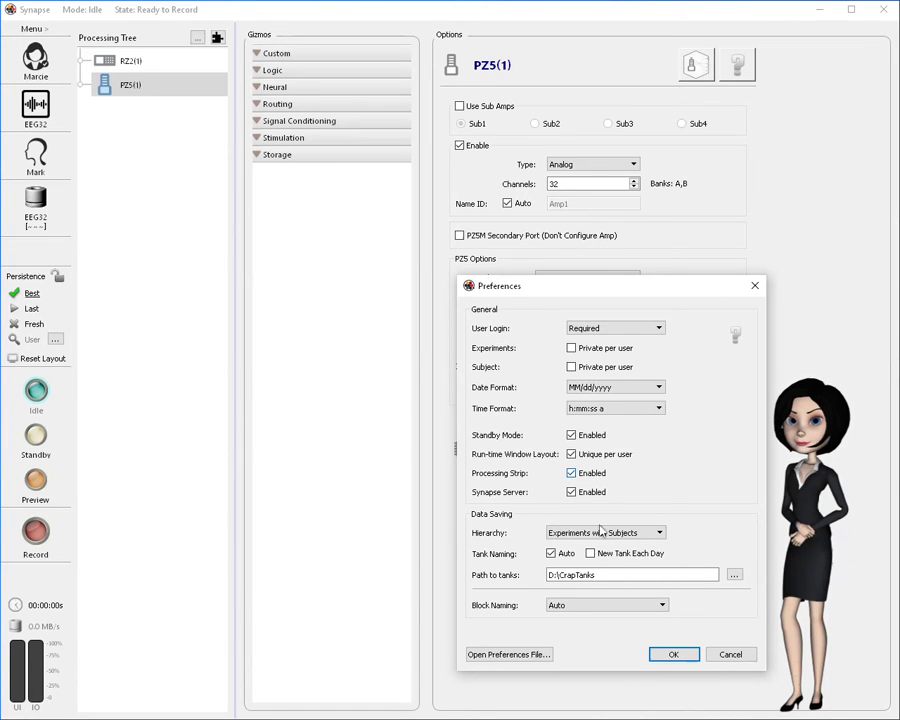
pyautogui.click(663, 654)
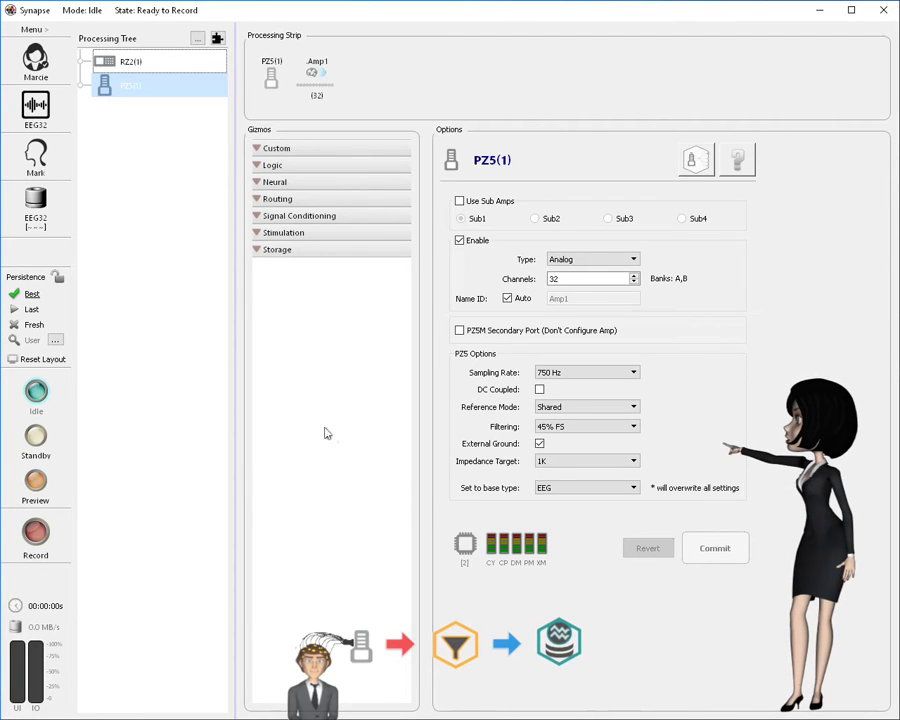
# Add a General Purpose Filter under PZ5(1) with 1 Hz highpass and 200 Hz lowpass.
pyautogui.click(261, 215)
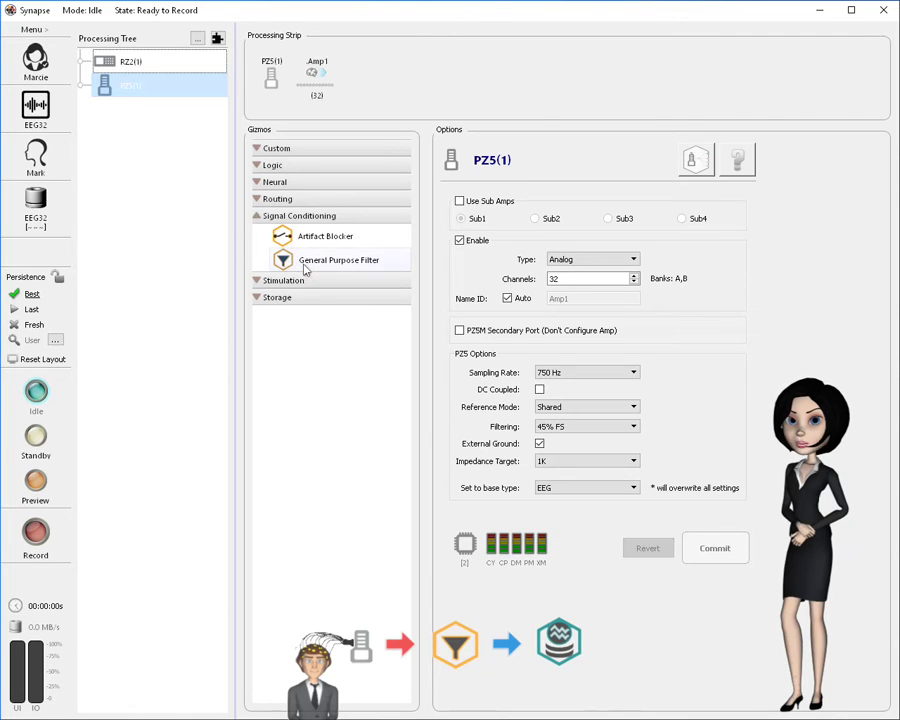
pyautogui.moveTo(305, 268); pyautogui.dragTo(183, 92)
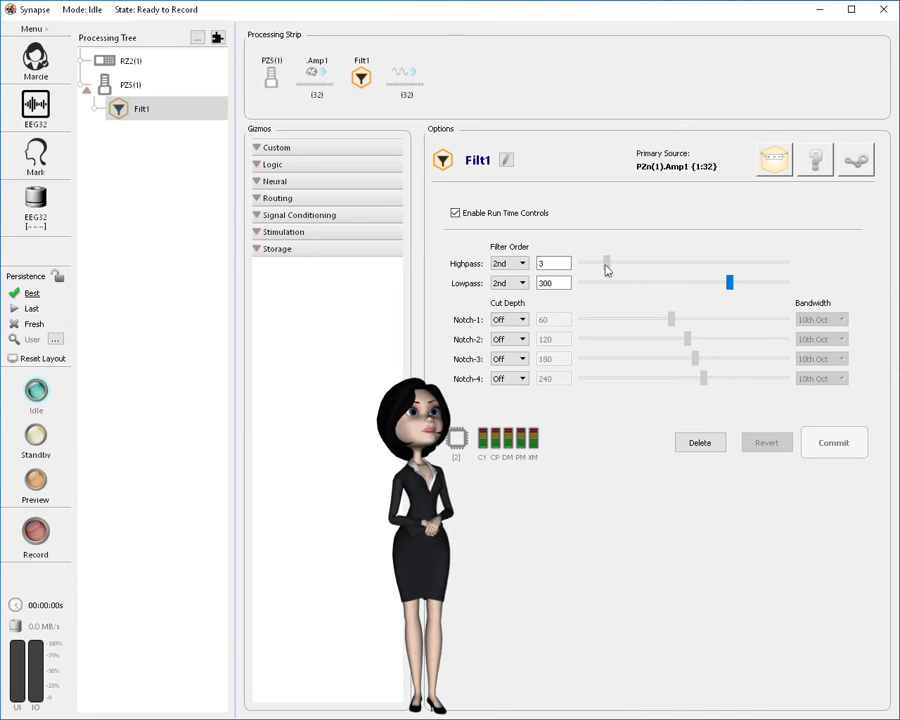
pyautogui.moveTo(606, 270); pyautogui.dragTo(578, 276)
pyautogui.doubleClick(554, 283)
pyautogui.write('200')
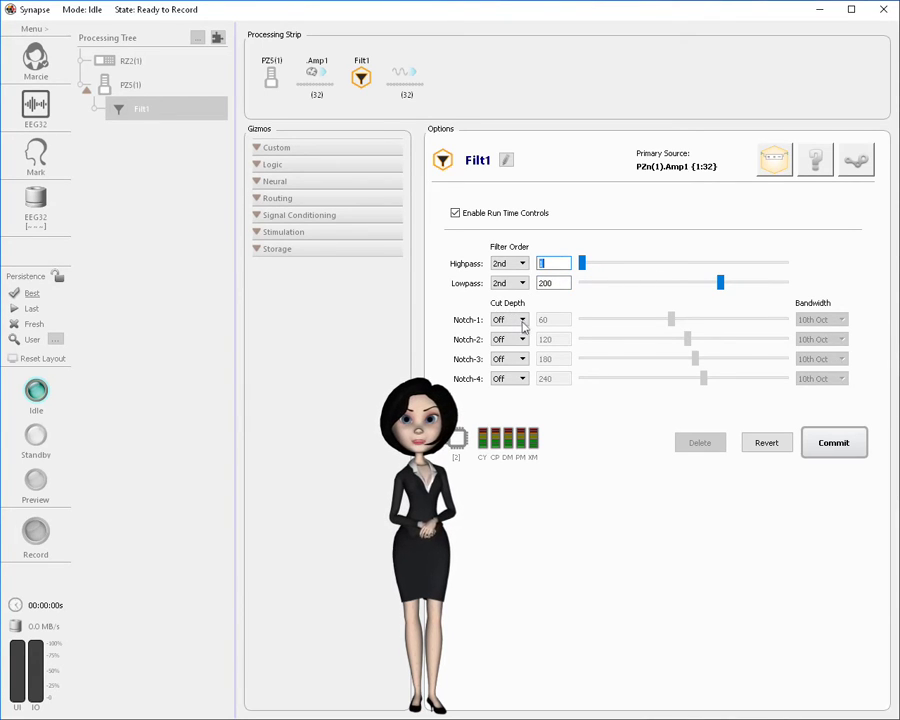
# Give Filt1's first notch a 40 dB cut at 60 Hz and commit.
pyautogui.click(523, 320)
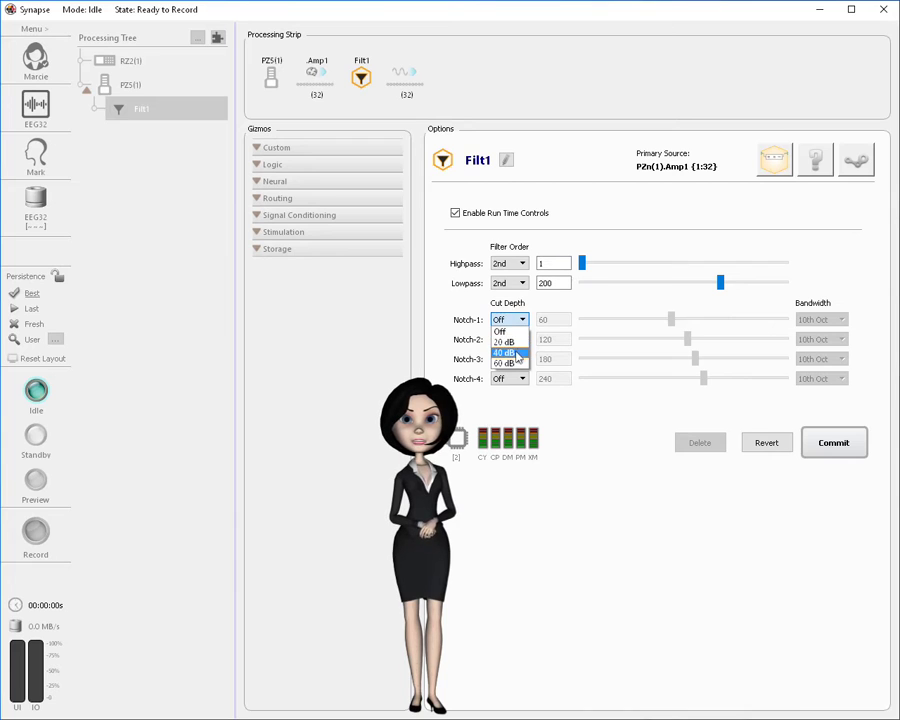
pyautogui.click(519, 353)
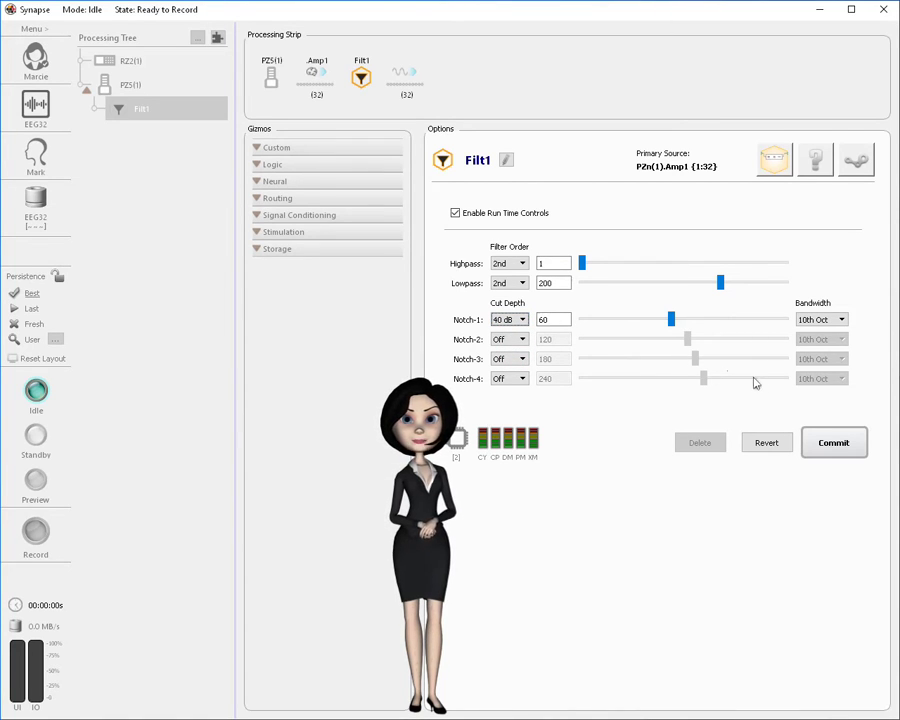
pyautogui.click(832, 443)
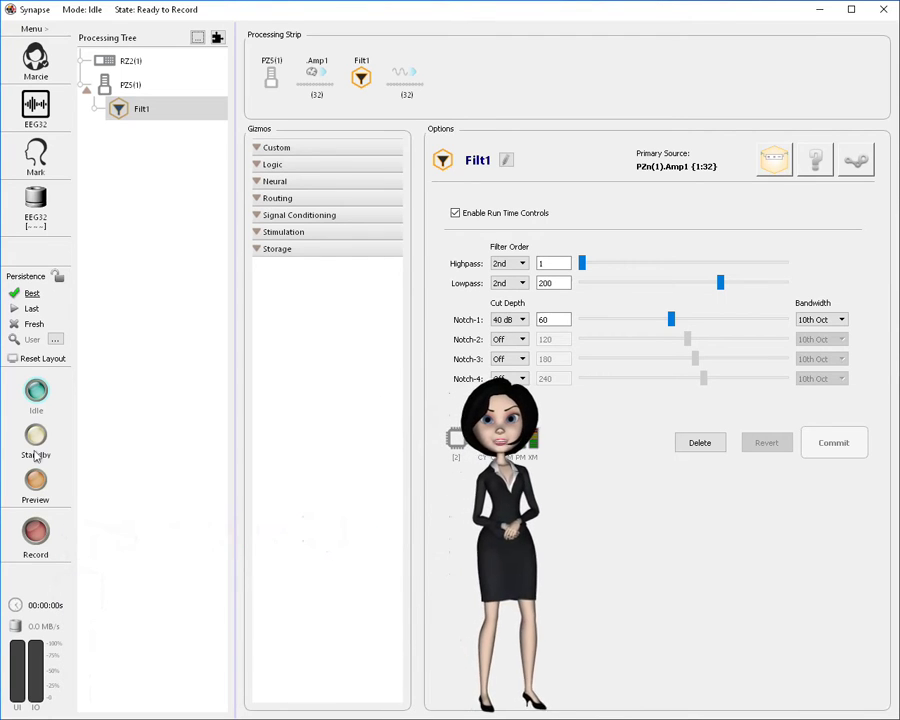
# Add a Stream Data Storage under Filt1, turn off Auto Name, set identifier EEGm, and commit.
pyautogui.click(258, 250)
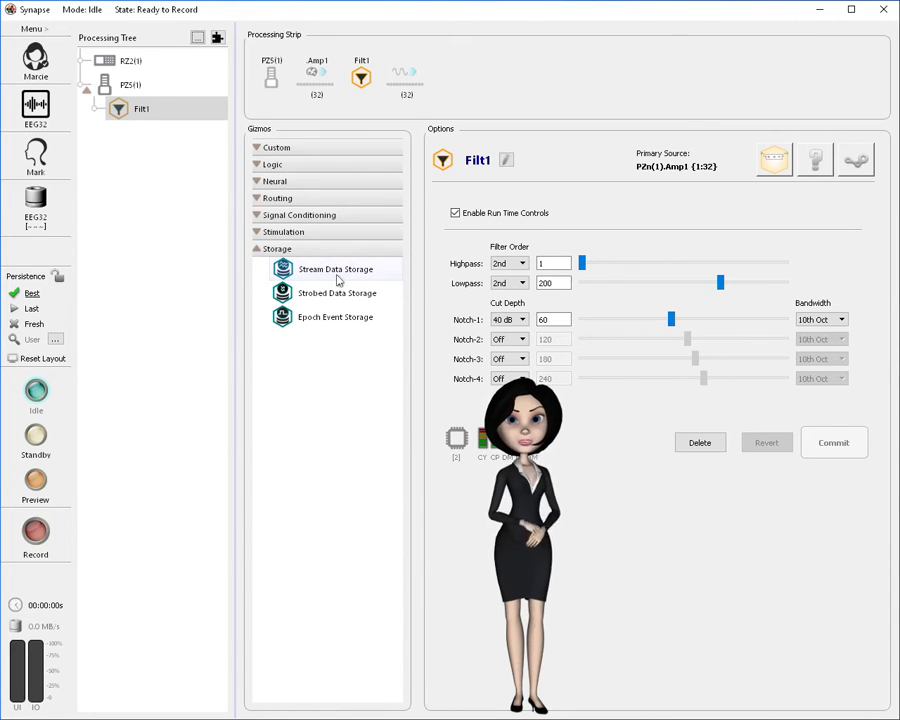
pyautogui.moveTo(256, 272); pyautogui.dragTo(151, 123)
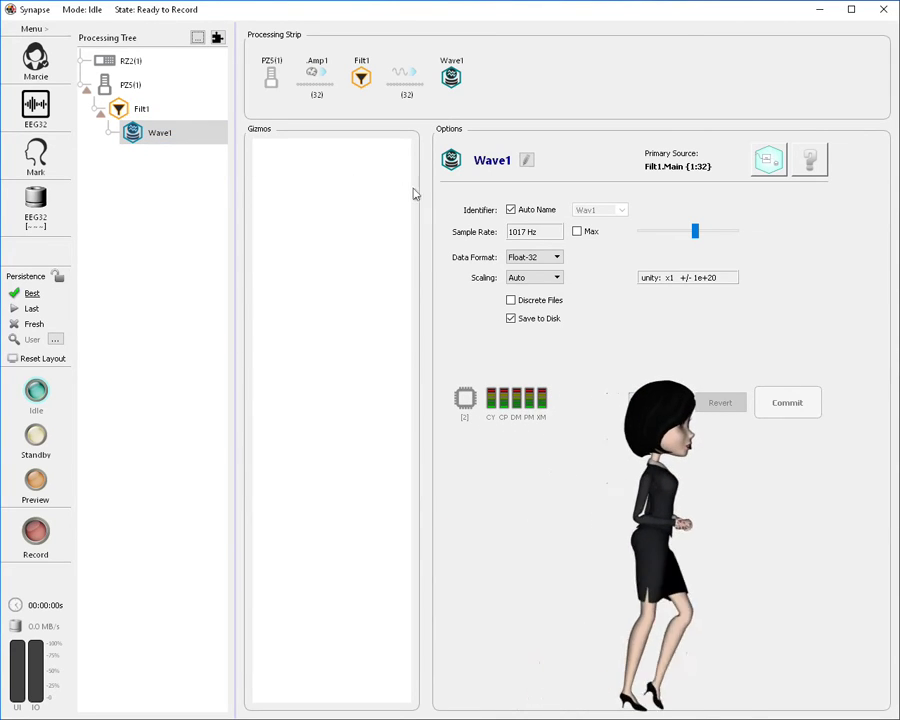
pyautogui.click(511, 210)
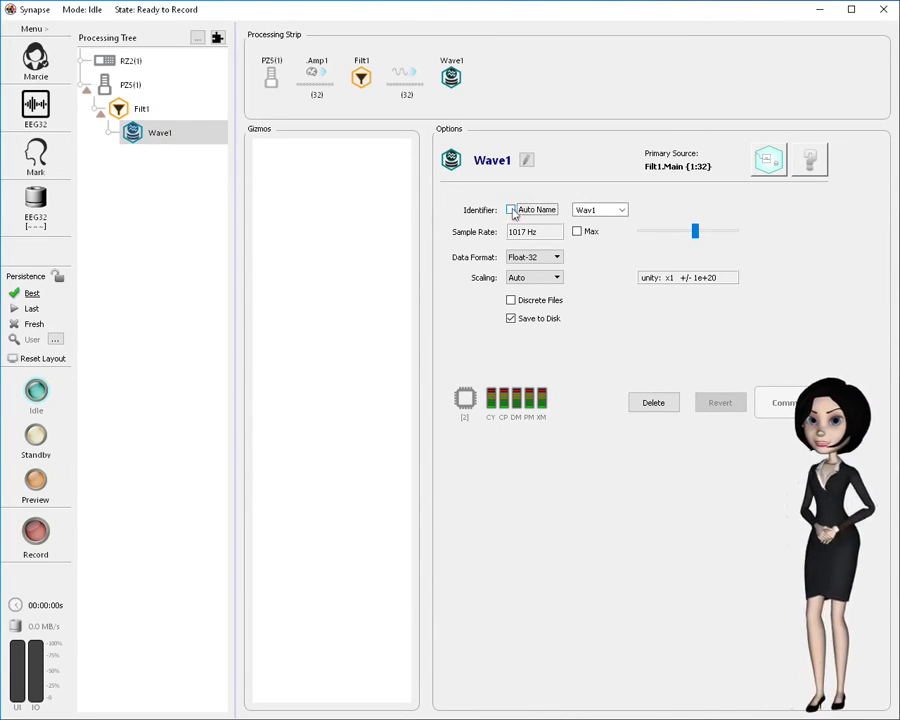
pyautogui.doubleClick(600, 211)
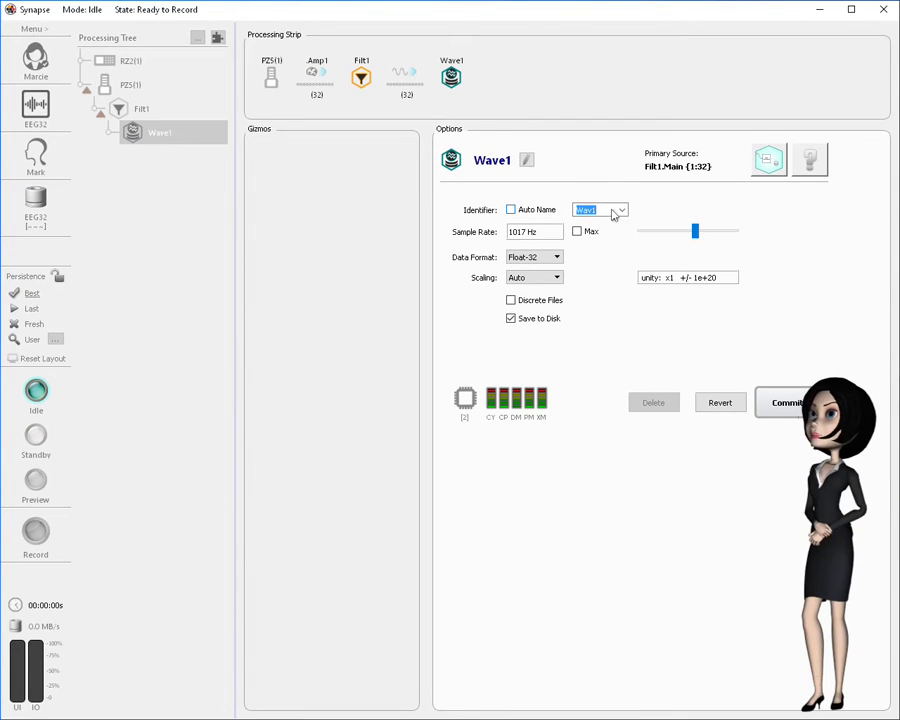
pyautogui.write('EEGm')
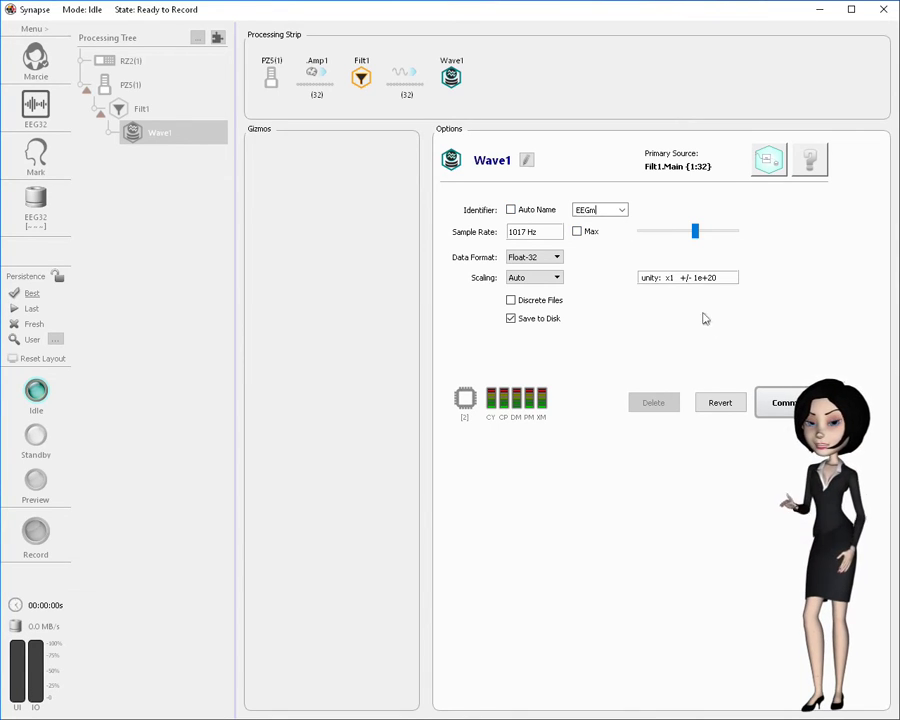
pyautogui.click(784, 403)
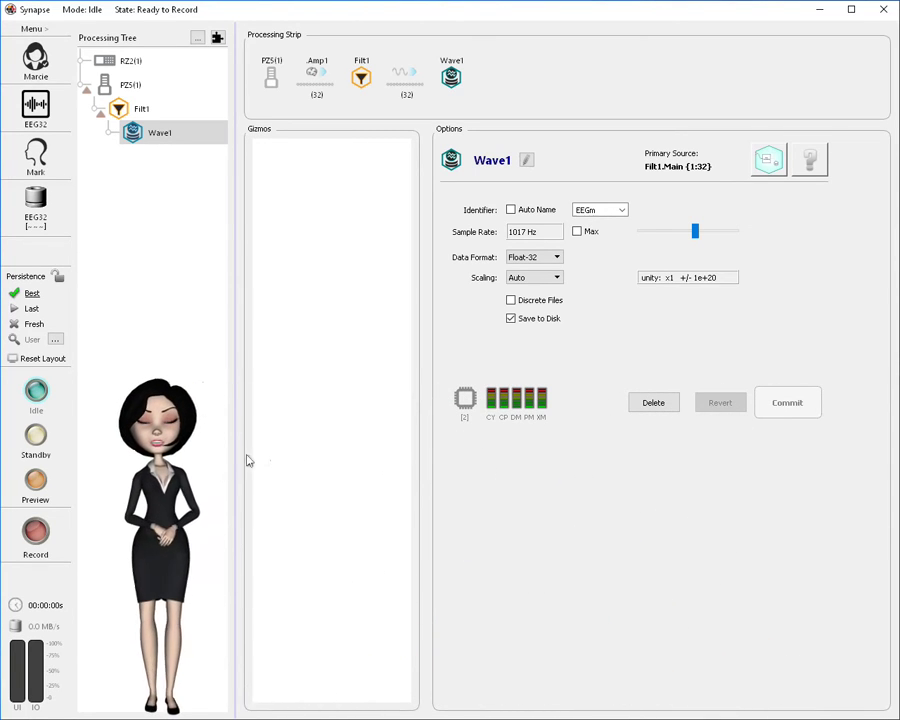
# Start Preview mode to plot live EEGm traces on all 32 channels.
pyautogui.click(70, 479)
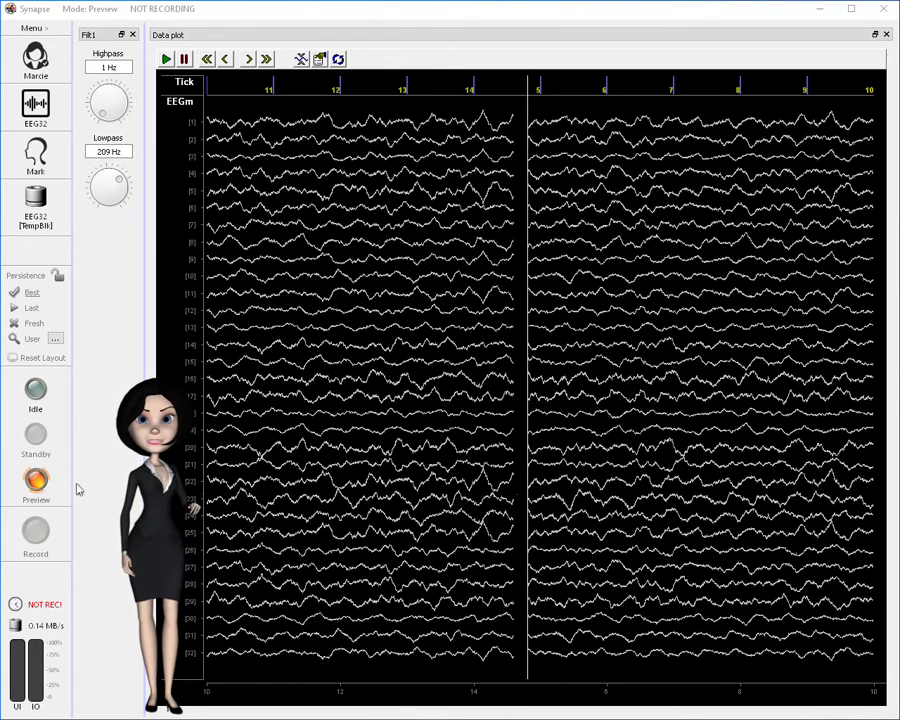
# Stop the preview and return Synapse to Idle.
pyautogui.click(35, 390)
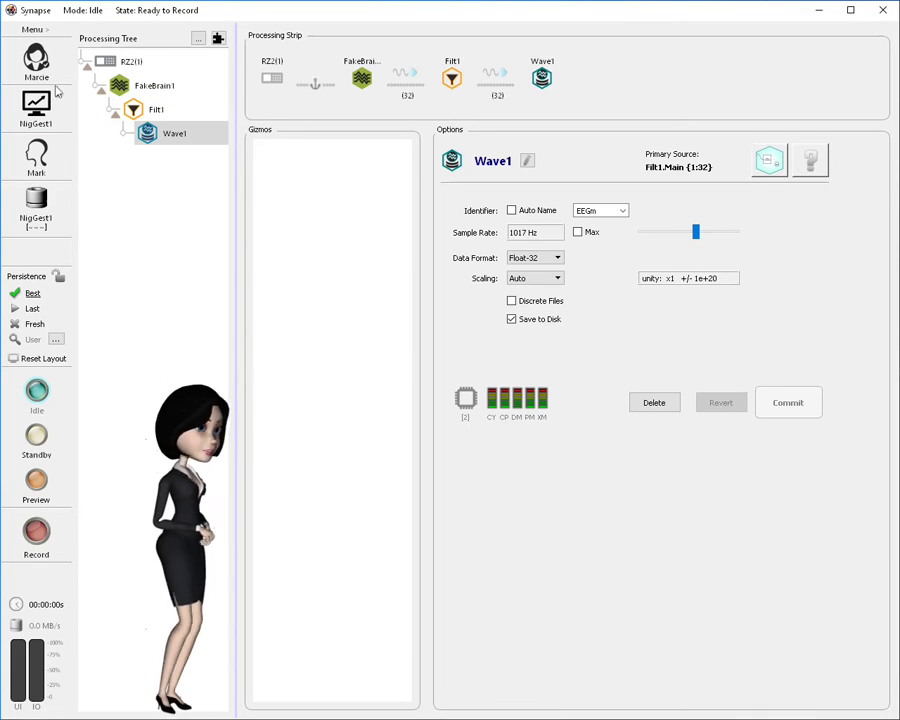
# Add an Artifact Blocker (Art1) directly under FakeBrain1.
pyautogui.click(96, 90)
pyautogui.click(132, 87)
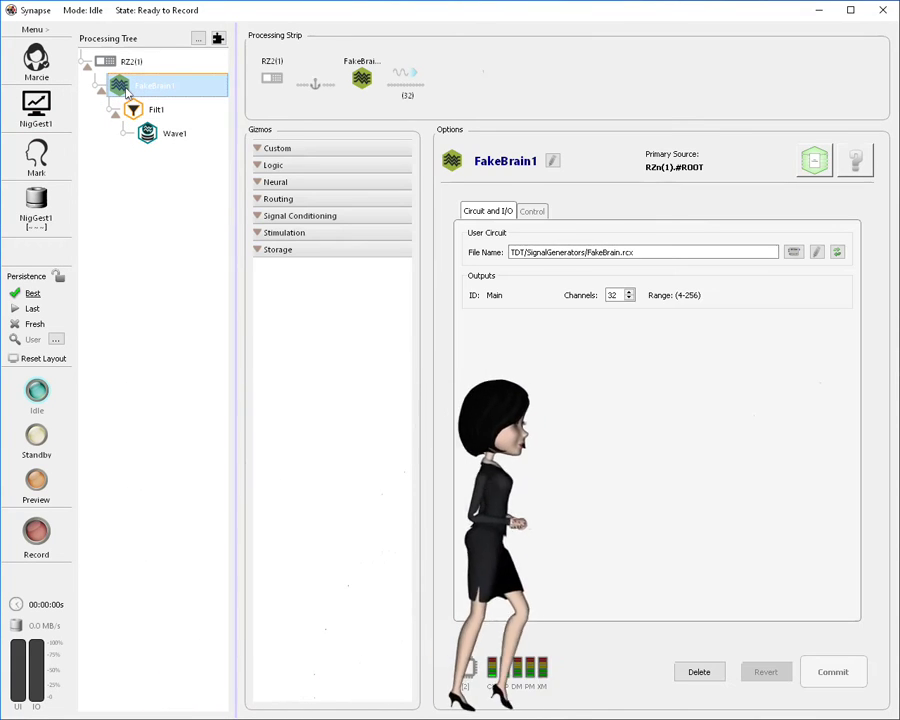
pyautogui.click(295, 216)
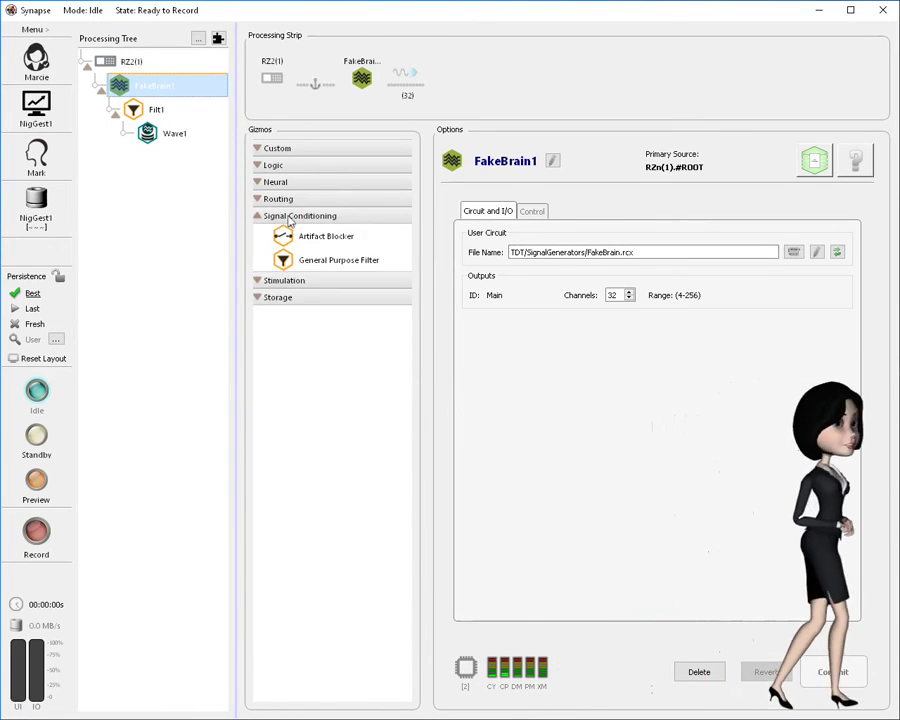
pyautogui.moveTo(299, 235); pyautogui.dragTo(142, 86)
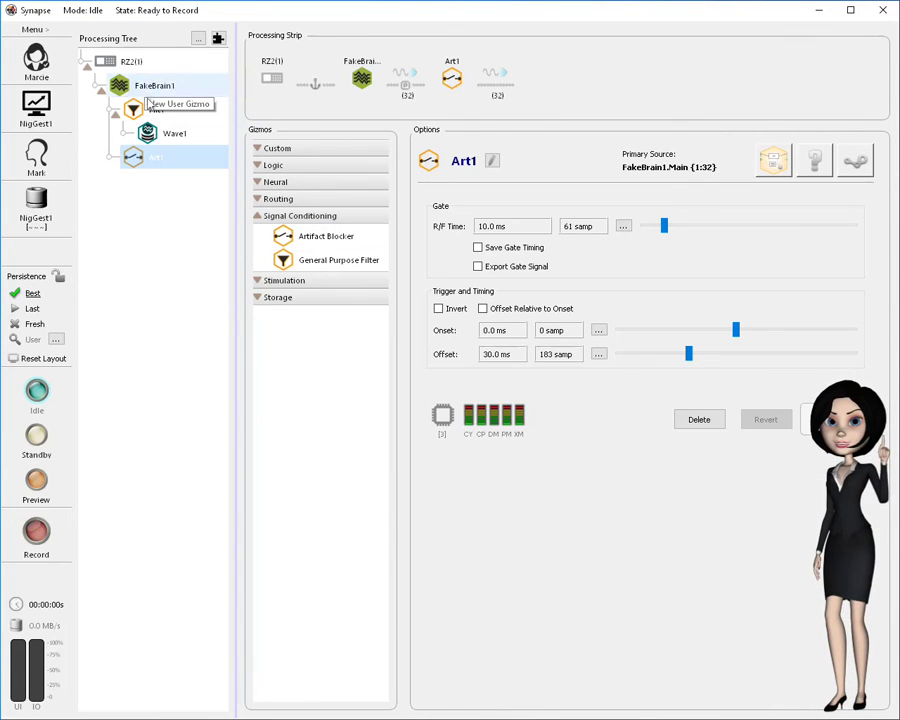
# Move Filt1 under Art1, completing the FakeBrain1 → Art1 → Filt1 → Wave1 chain.
pyautogui.click(164, 140)
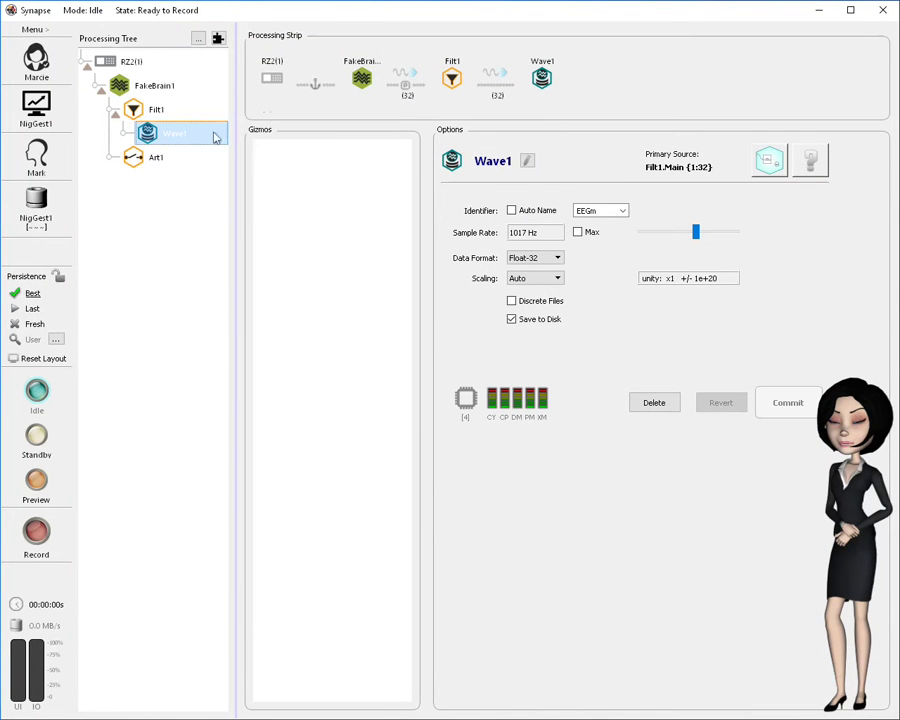
pyautogui.moveTo(158, 112); pyautogui.dragTo(169, 164)
pyautogui.click(172, 167)
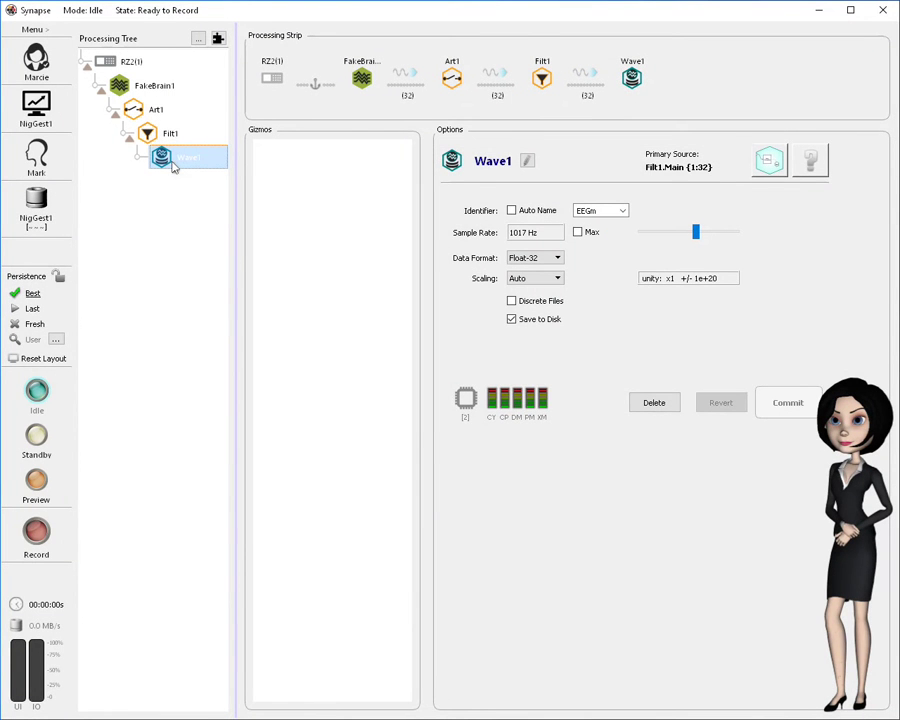
# Select Filt1 to show its options with Art1.Main {1:32} as source.
pyautogui.click(157, 134)
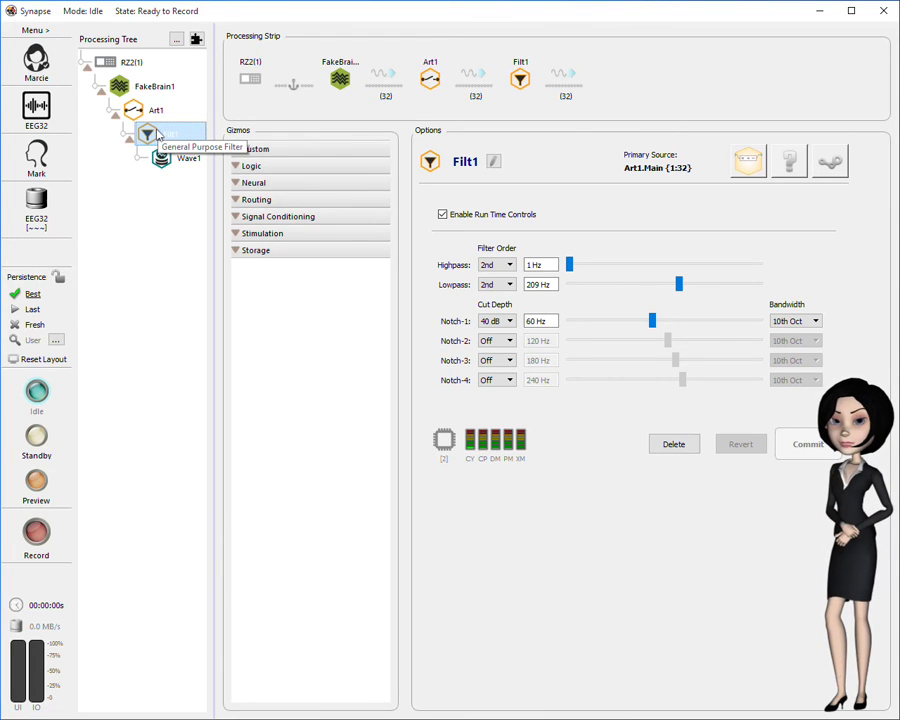
# Review the connections of Filt1, Art1 and Wave1, ending on Wave1 storing EEGm from Filt1.Main.
pyautogui.click(748, 162)
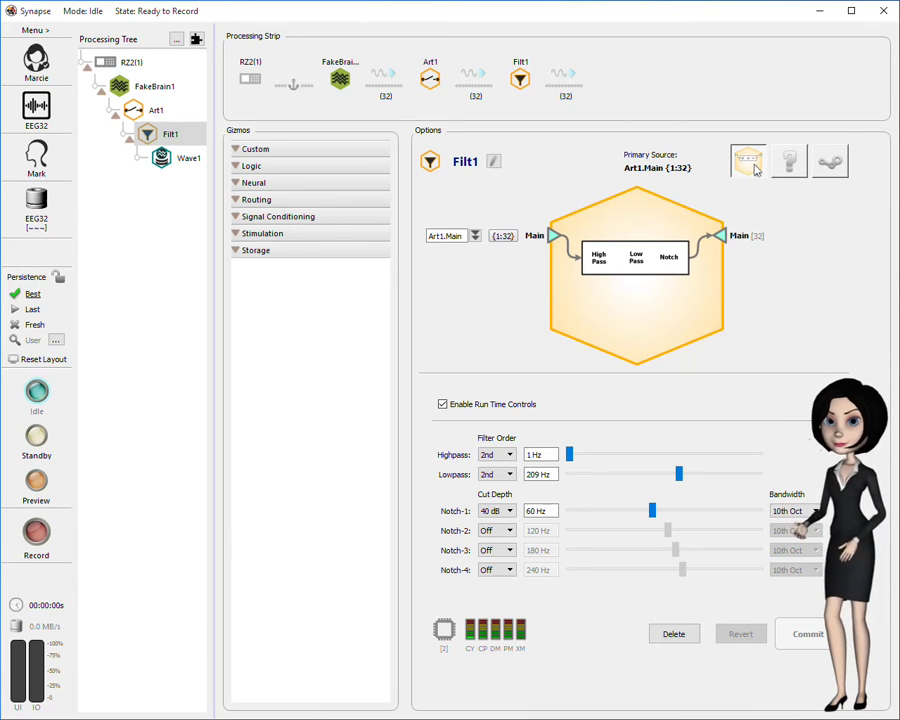
pyautogui.click(160, 112)
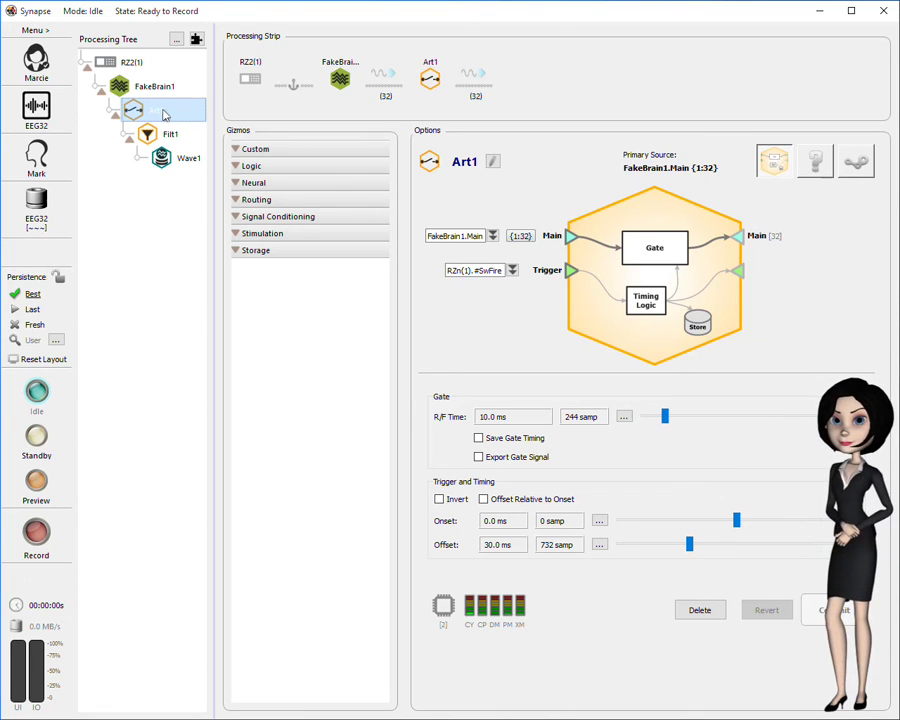
pyautogui.click(185, 160)
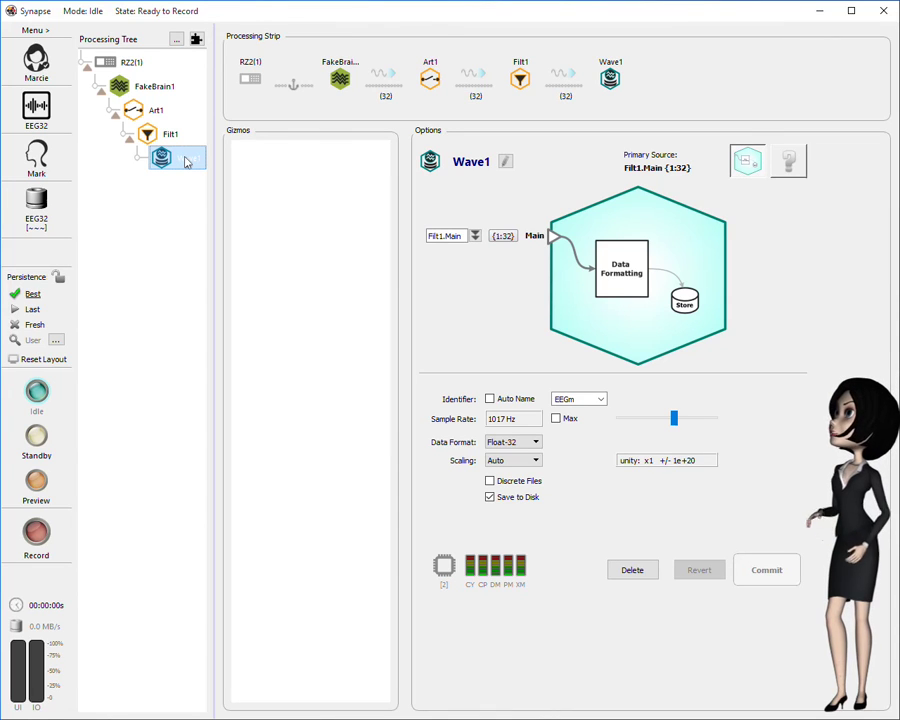
pyautogui.click(198, 40)
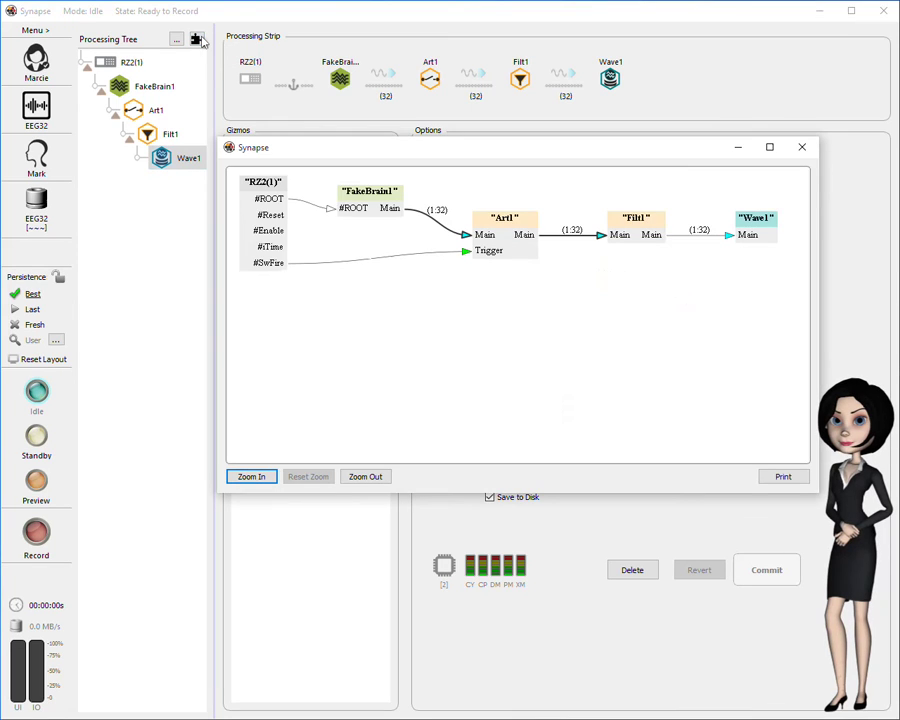